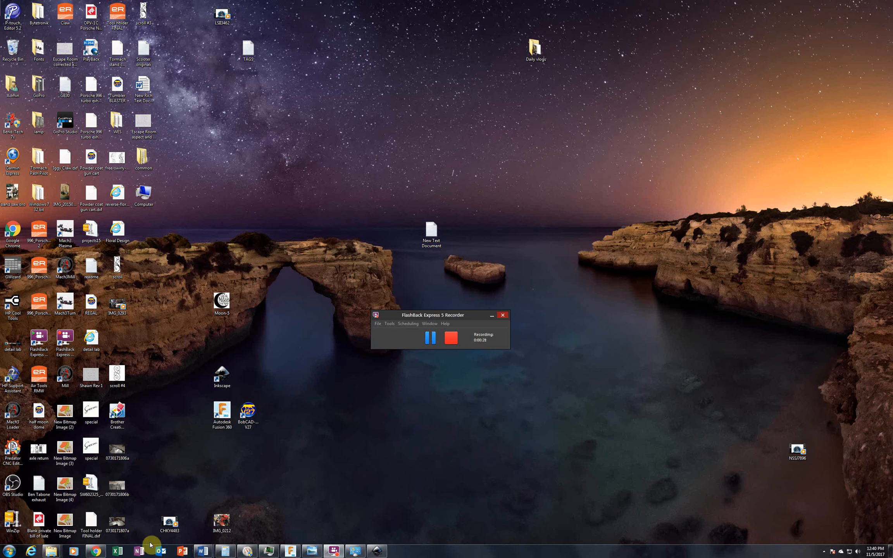
- Switch to the Detail Lab website in Chrome and try to save its header logo as an image
click(95, 550)
click(181, 467)
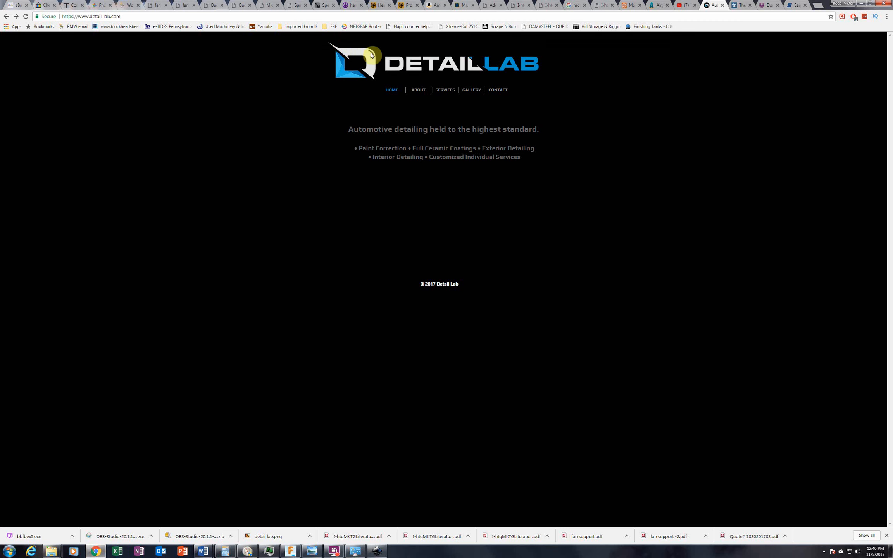
right_click(449, 66)
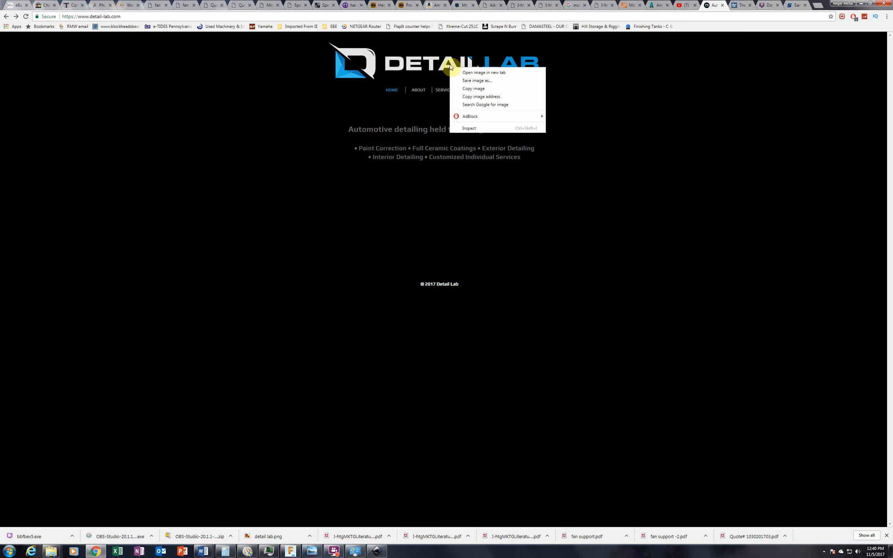
click(474, 80)
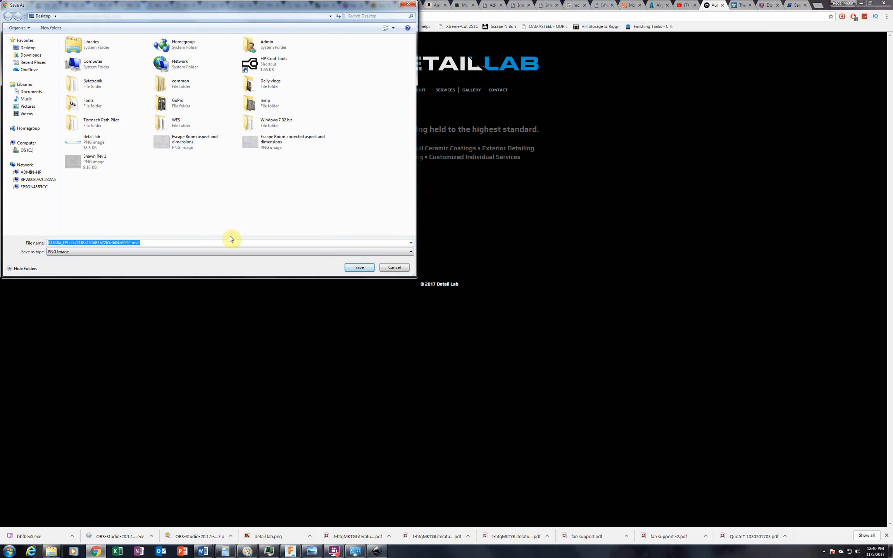
click(394, 267)
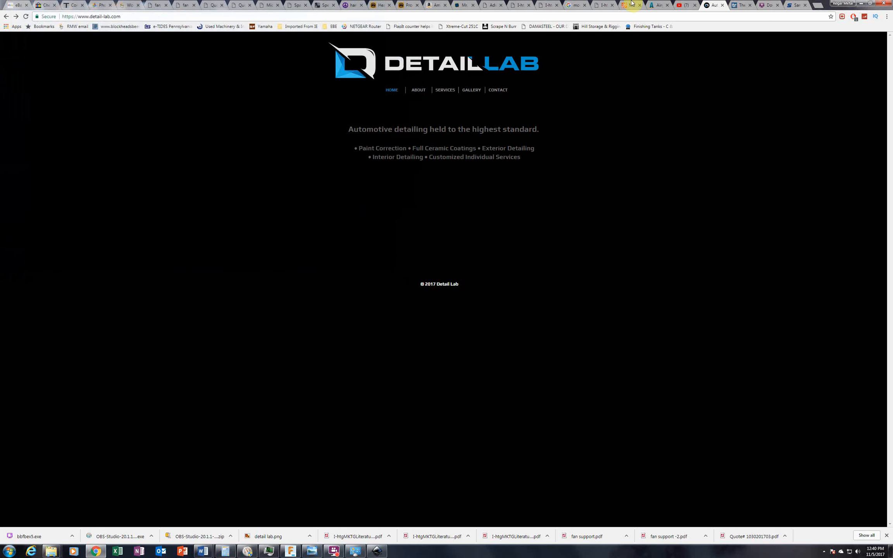
click(862, 5)
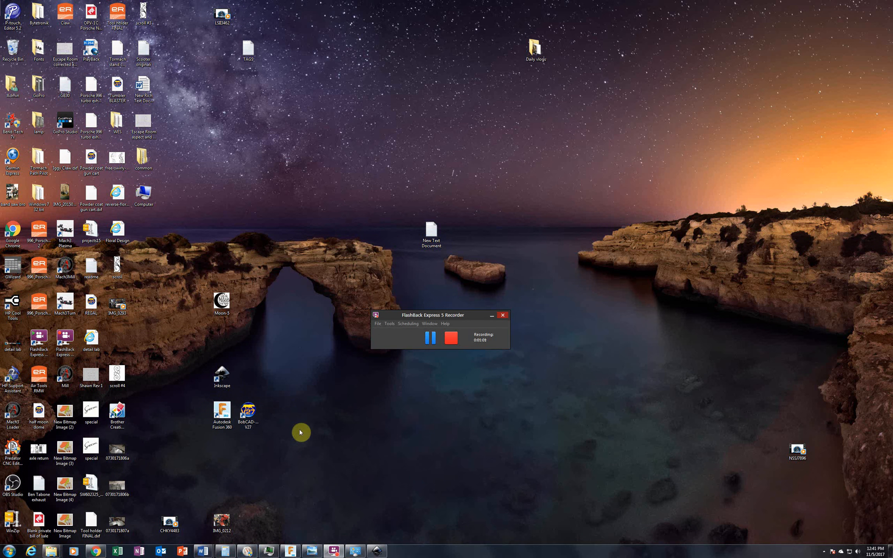
- Switch to Inkscape and open the detail lab PNG from the Desktop as an embedded image with smooth rendering, in a maximized window
click(376, 552)
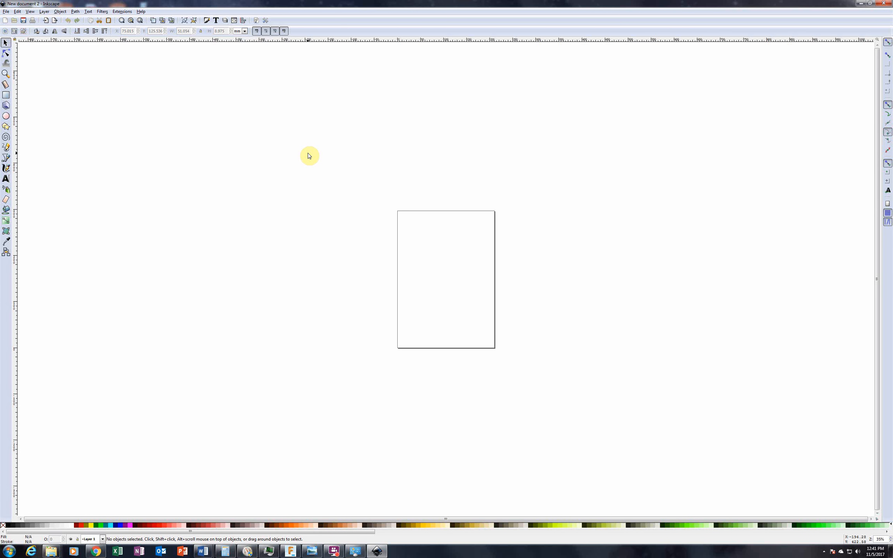
click(5, 12)
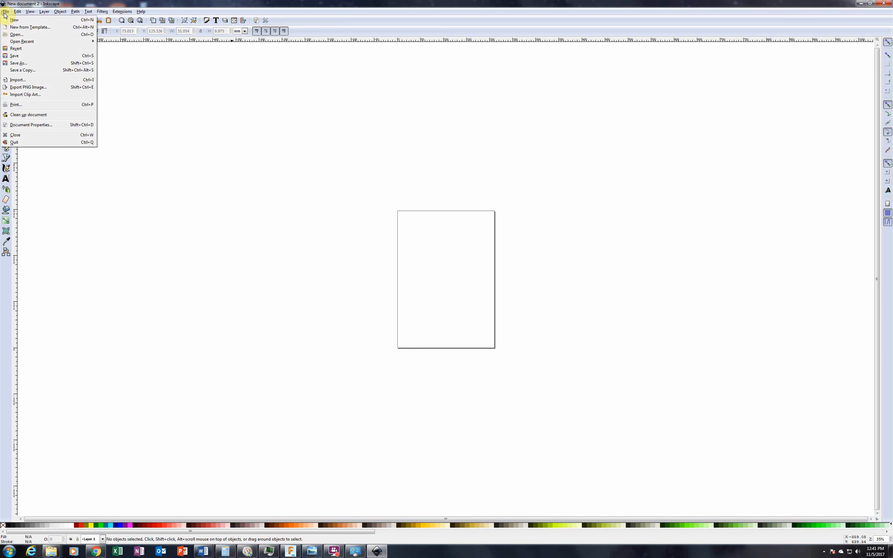
click(14, 34)
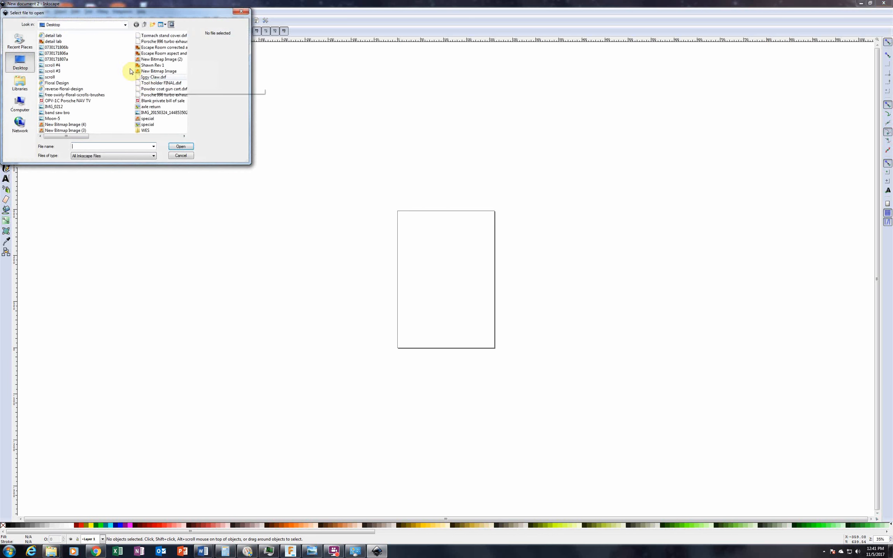
click(58, 41)
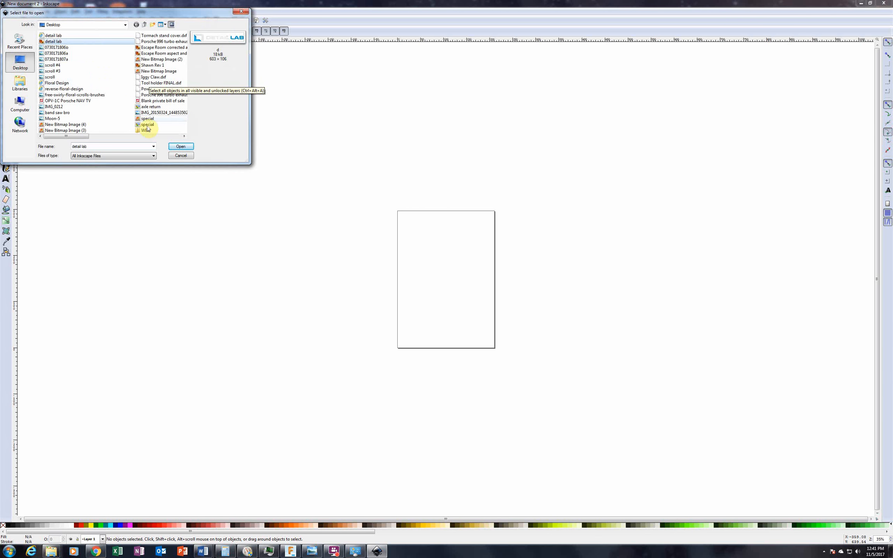
click(185, 149)
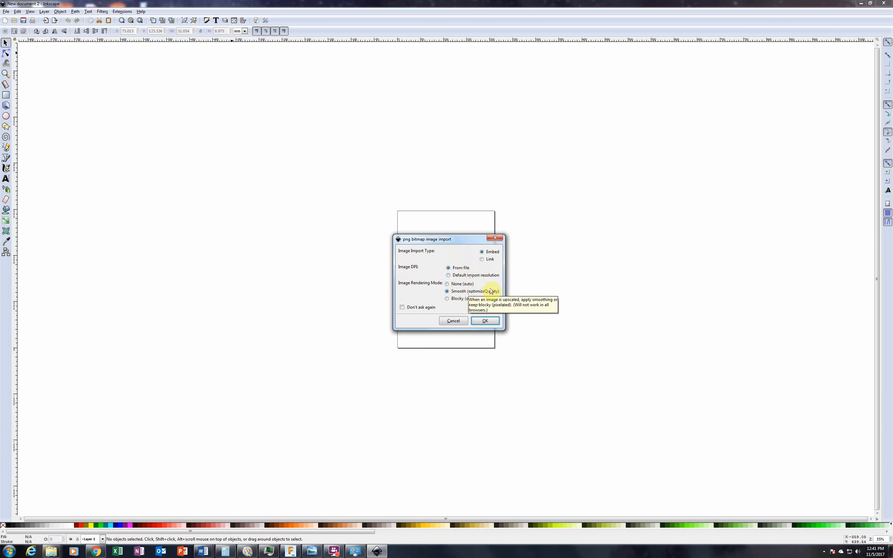
click(481, 320)
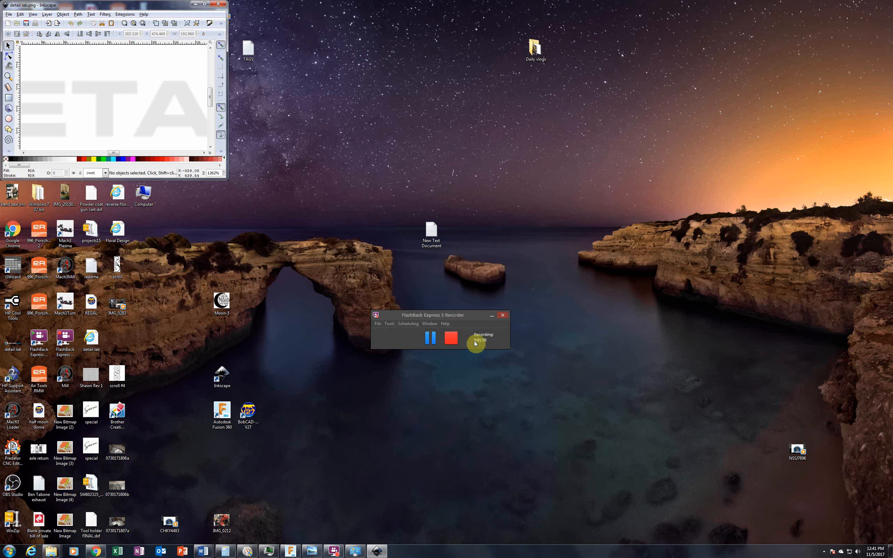
click(205, 3)
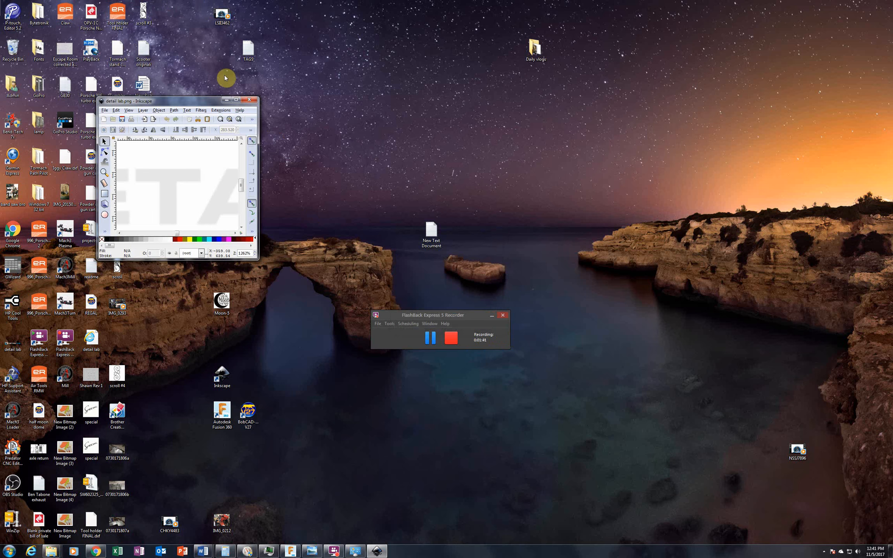
click(236, 100)
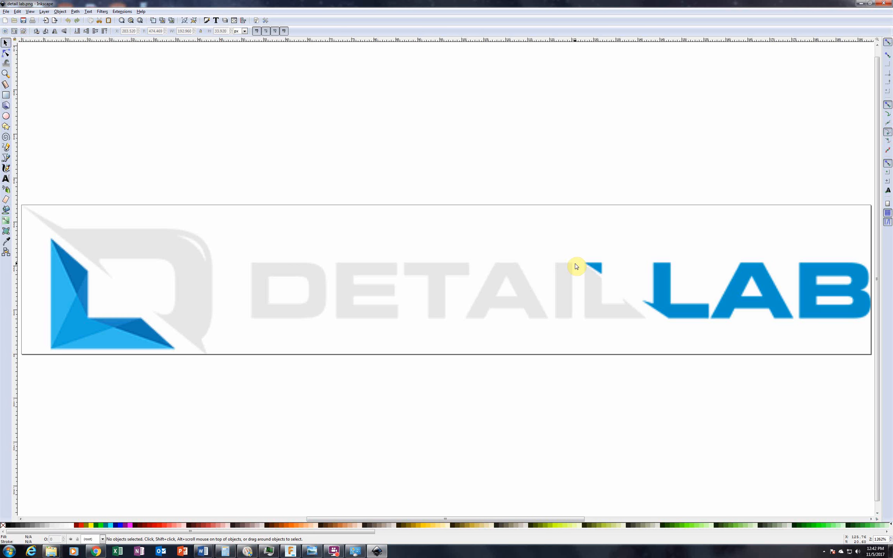
- Trace the logo image into a path with Trace Bitmap, using brightness cutoff at a threshold of 0.950
click(509, 271)
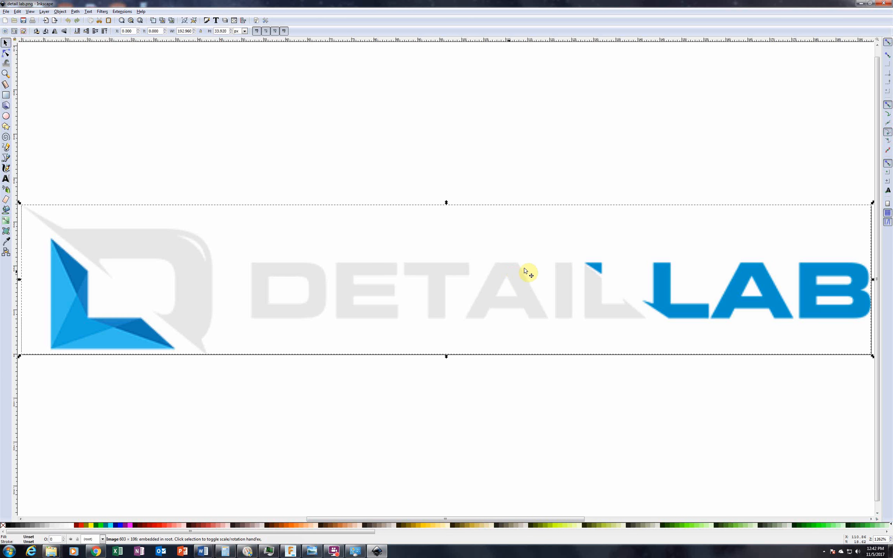
click(75, 12)
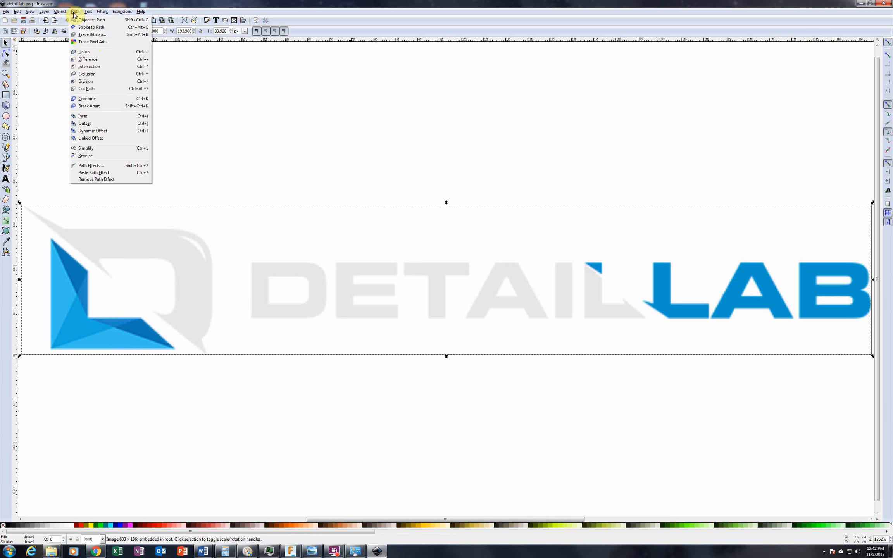
click(91, 35)
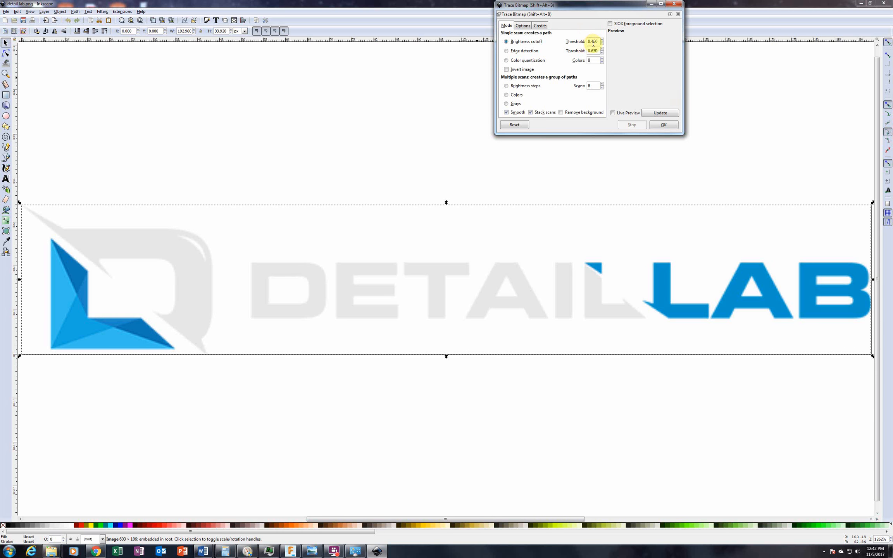
click(593, 42)
key(Delete)
text(9)
click(658, 124)
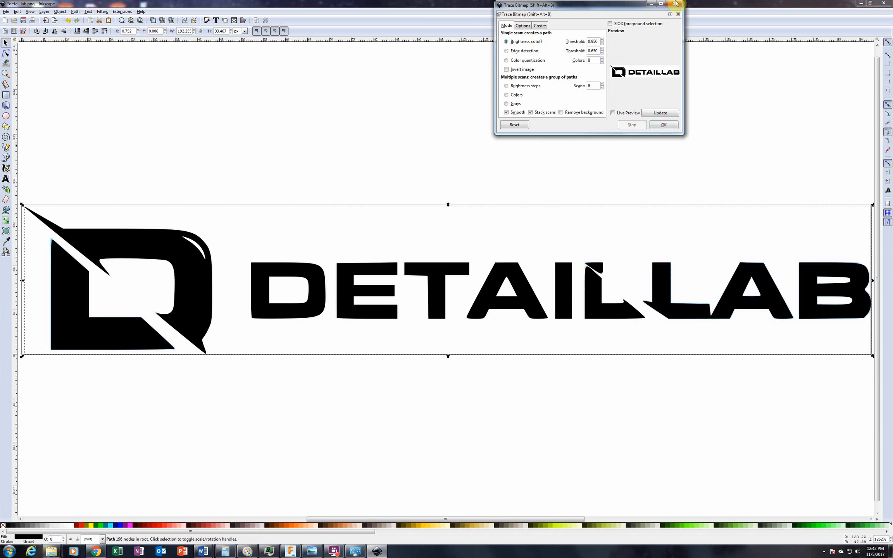
click(677, 14)
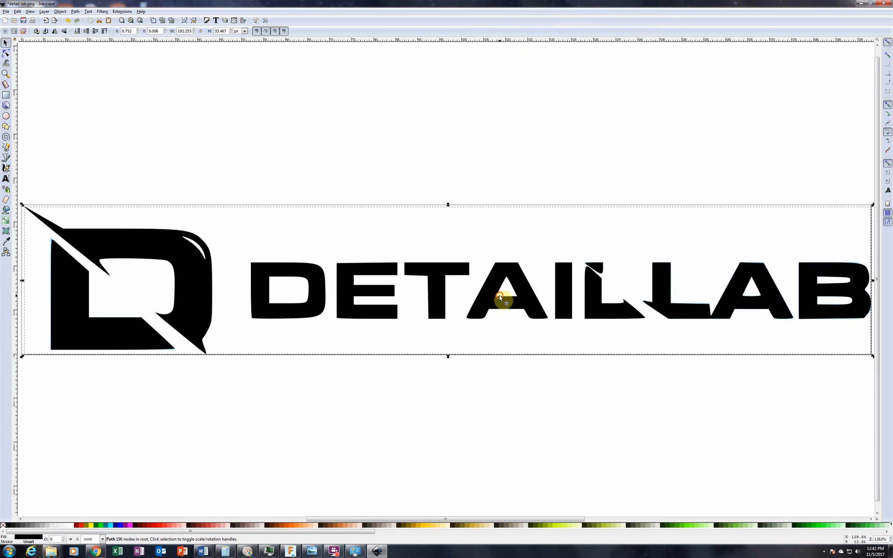
- Move the traced logo aside to delete the original bitmap, and place the trace back on the page
mouse_move(500, 296)
mouse_down()
mouse_move(510, 396)
mouse_move(495, 444)
mouse_up()
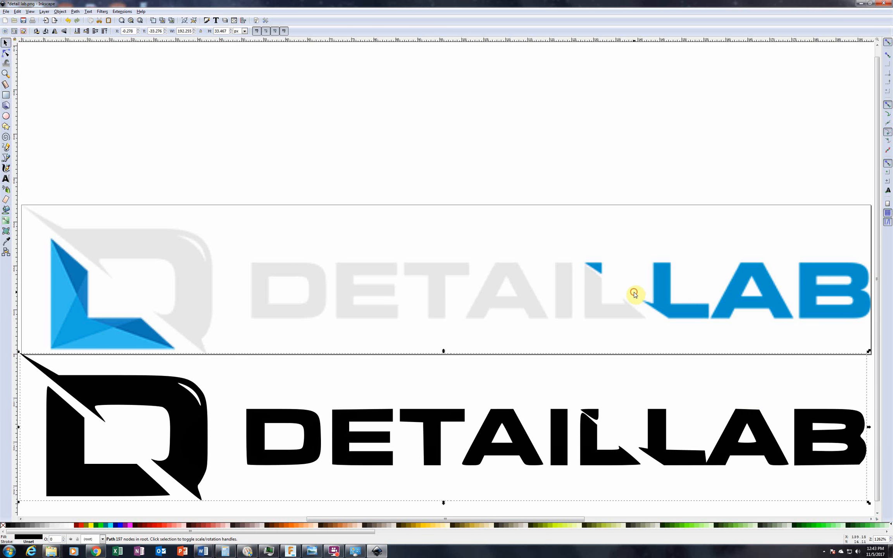
click(614, 315)
key(Delete)
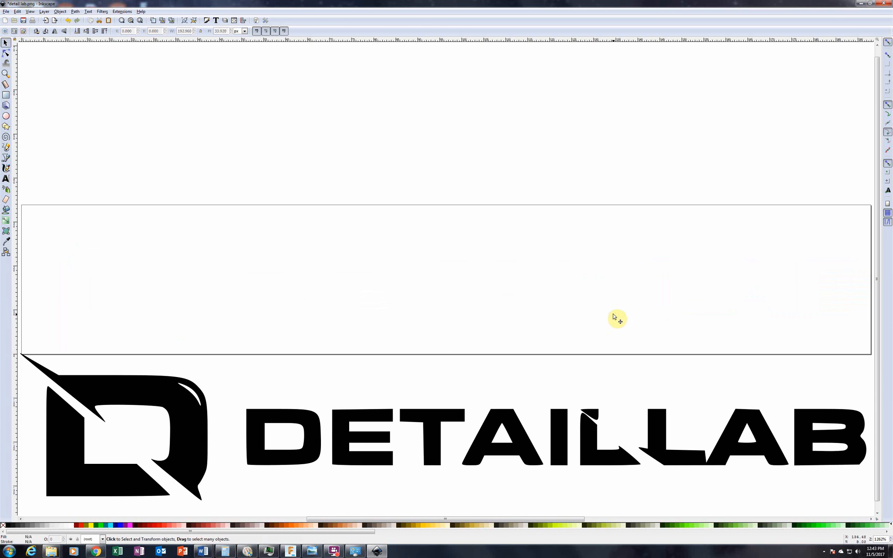
mouse_move(525, 446)
mouse_down()
mouse_move(528, 363)
mouse_move(518, 264)
mouse_move(527, 292)
mouse_up()
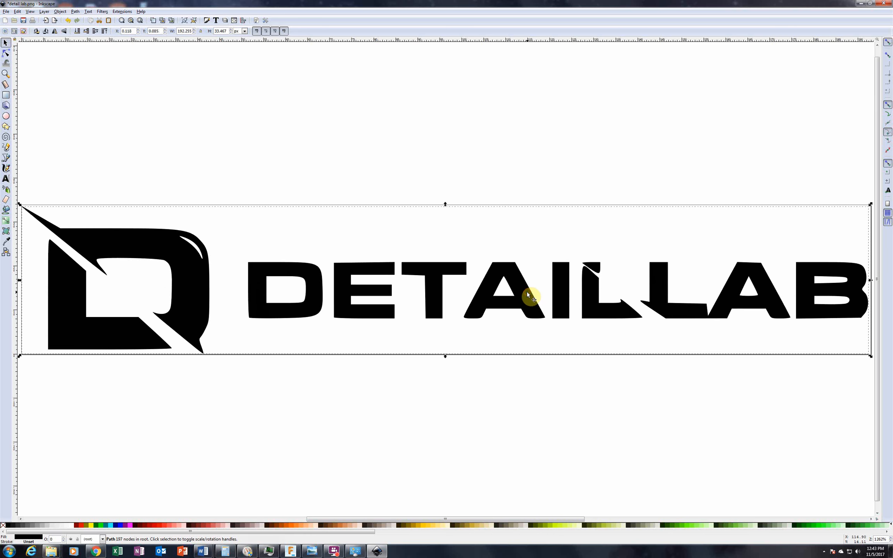
- Save the traced logo on the Desktop as the Inkscape SVG file "detail lab", replacing the existing file
click(6, 11)
click(19, 64)
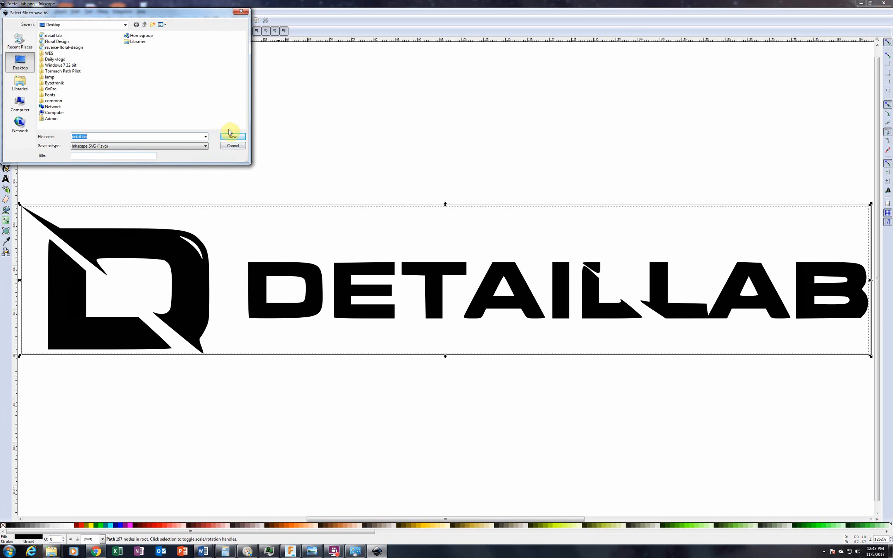
click(231, 138)
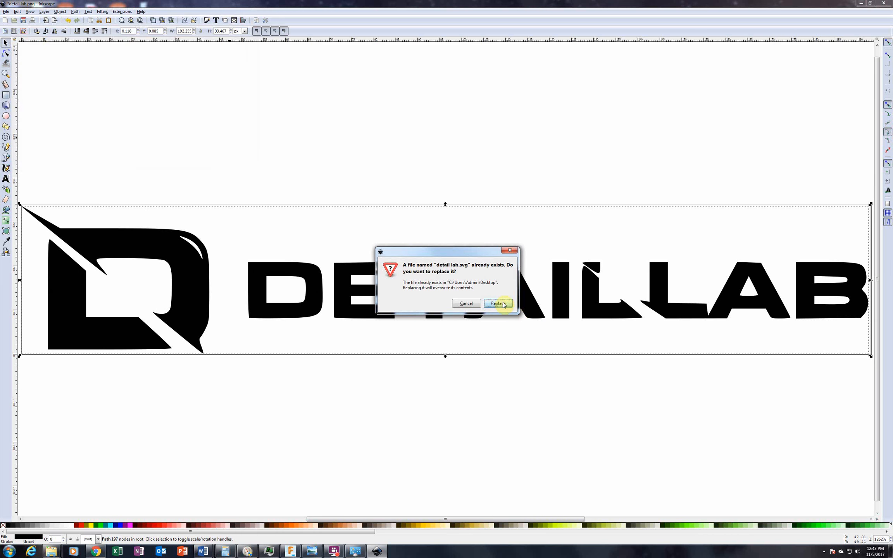
click(501, 304)
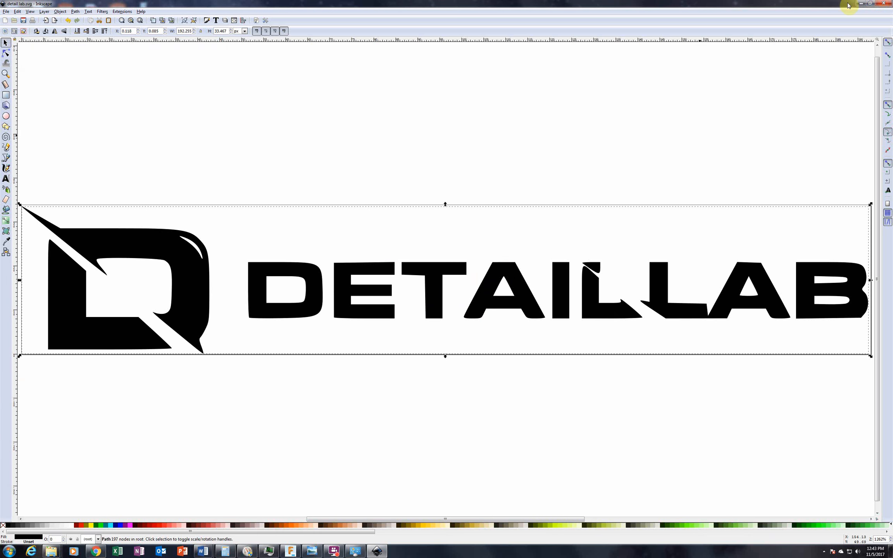
click(859, 4)
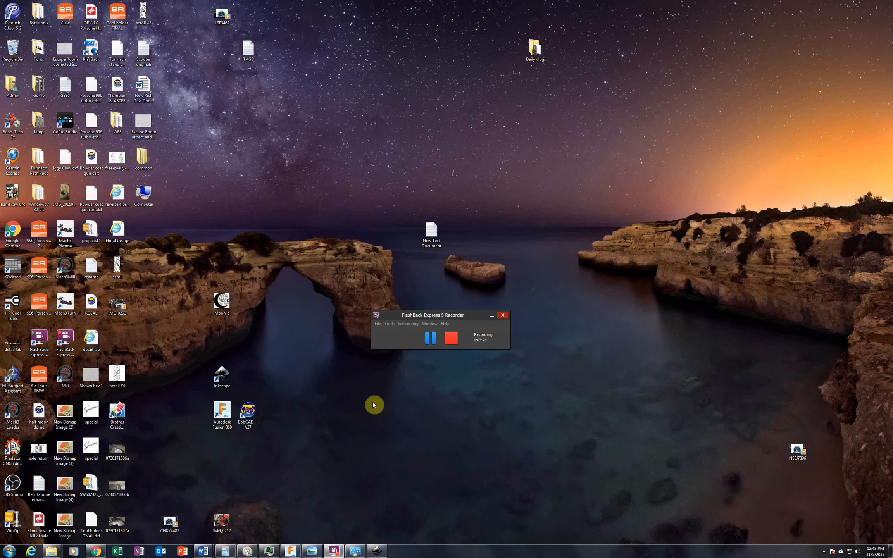
- Switch to Fusion 360 and create a new component under the root of the Cleaner rack design
click(292, 551)
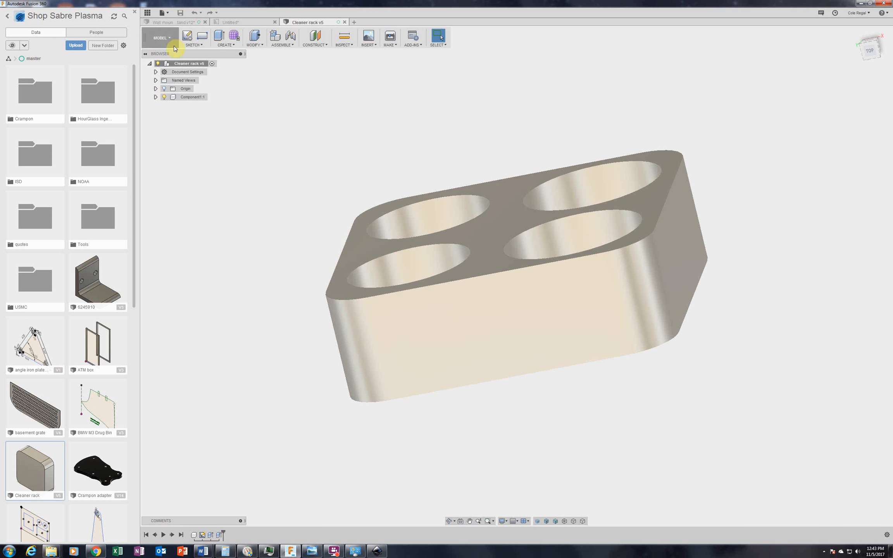
click(178, 65)
right_click(180, 63)
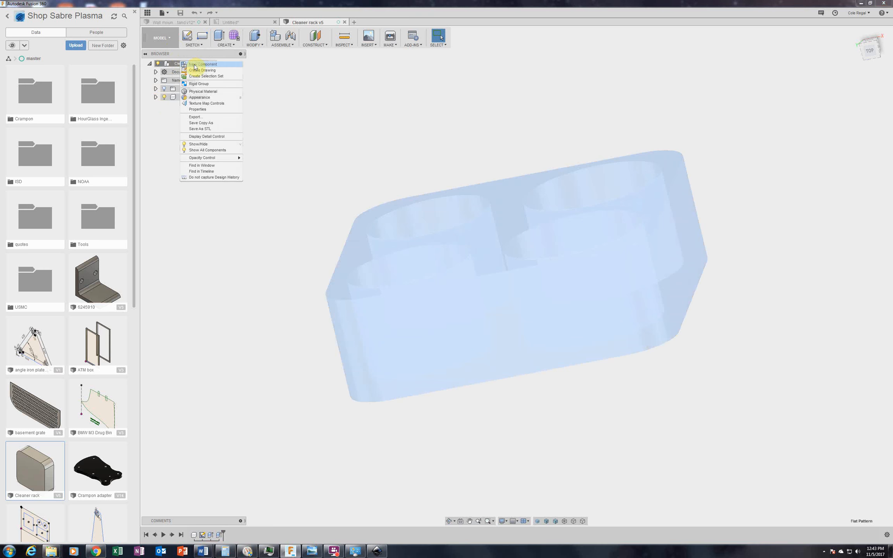
click(198, 65)
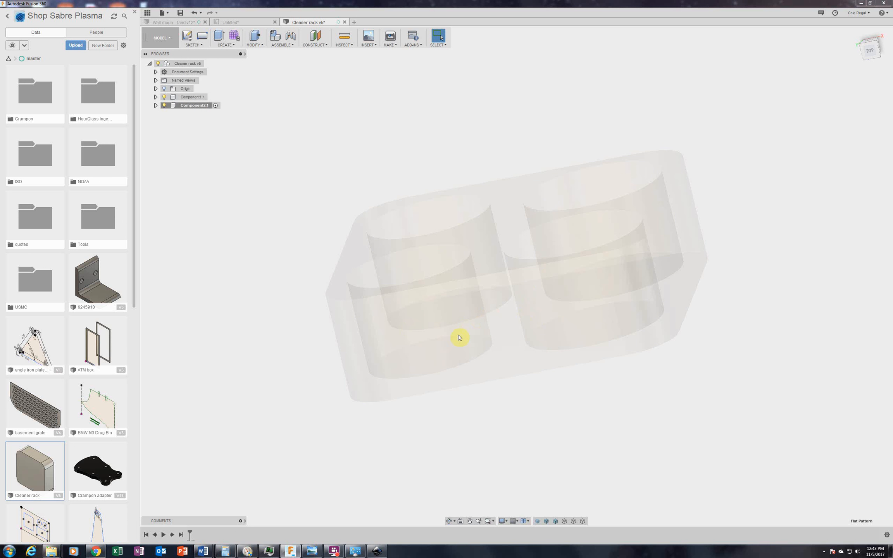
- Start inserting an SVG into the active component in top view and browse to the Desktop folder for the file
click(870, 49)
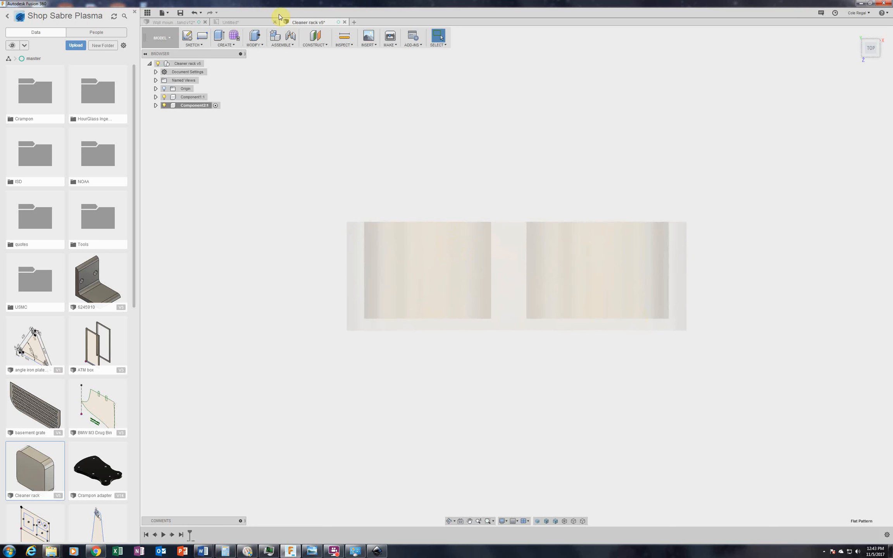
click(369, 38)
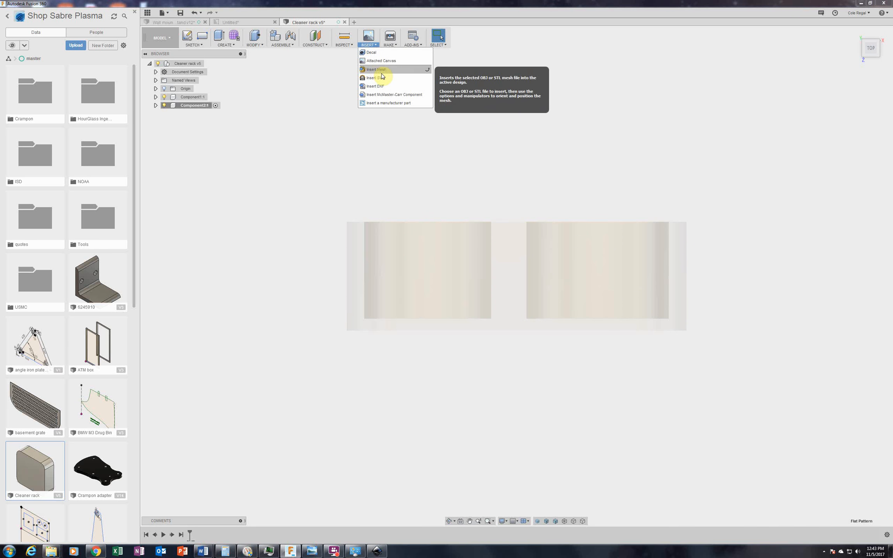
click(382, 78)
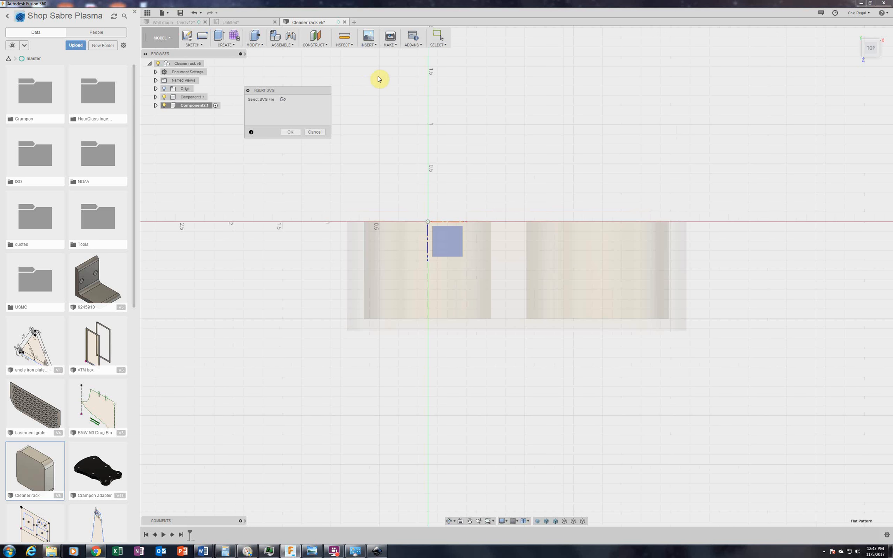
click(284, 99)
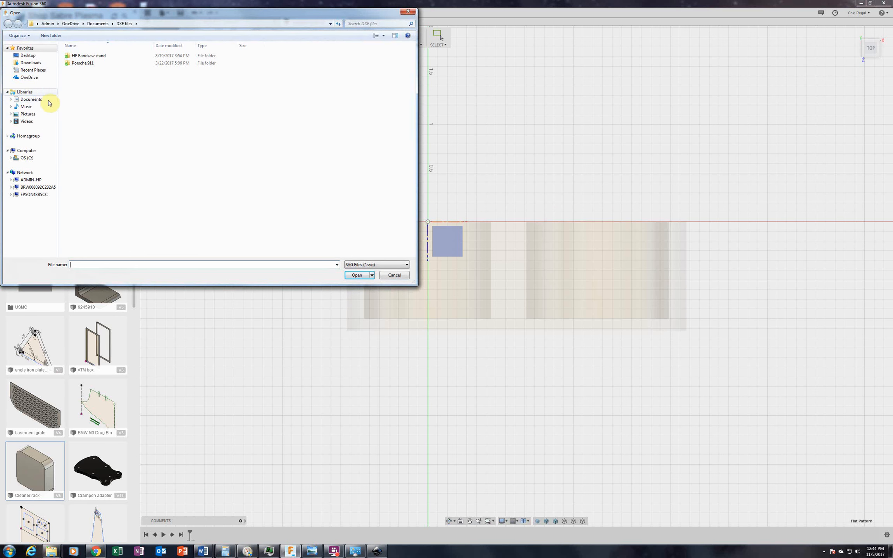
click(27, 56)
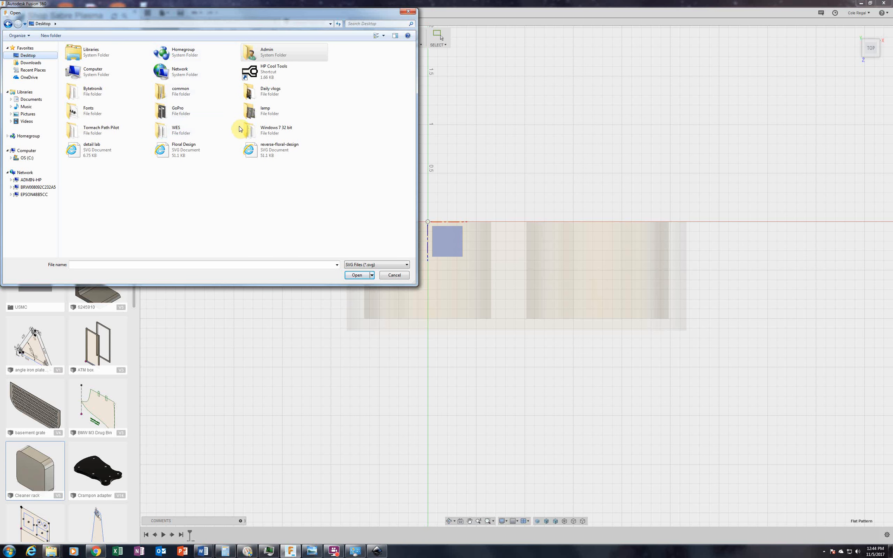
click(42, 64)
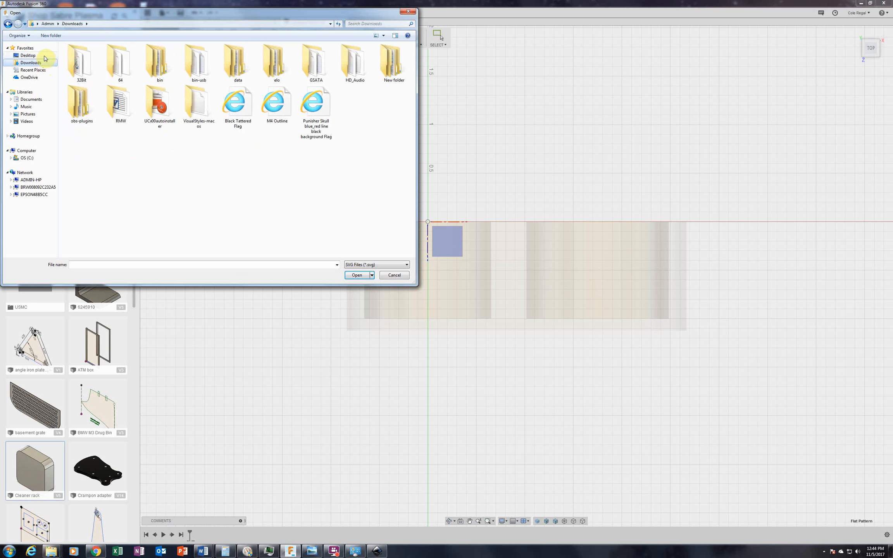
click(43, 57)
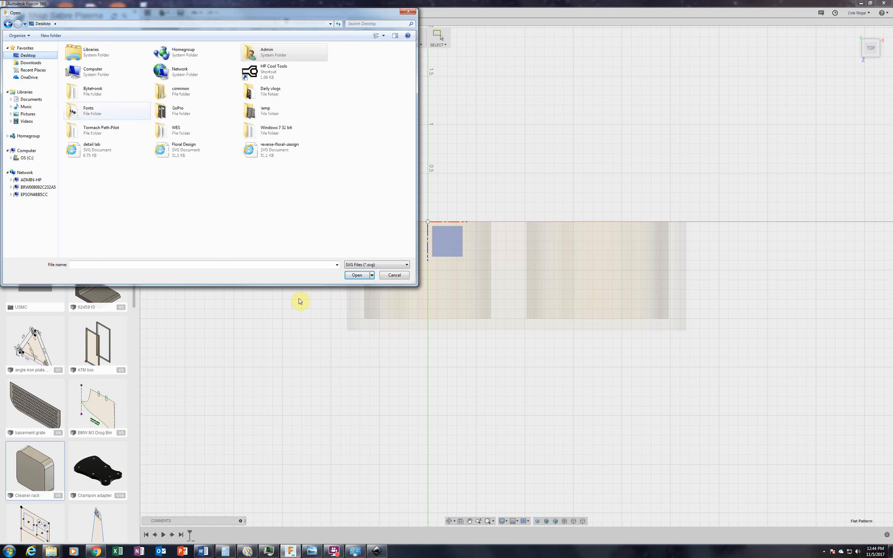
- Switch to Inkscape to check the save folder and file type of the traced logo, and return to Fusion 360 without saving
click(379, 550)
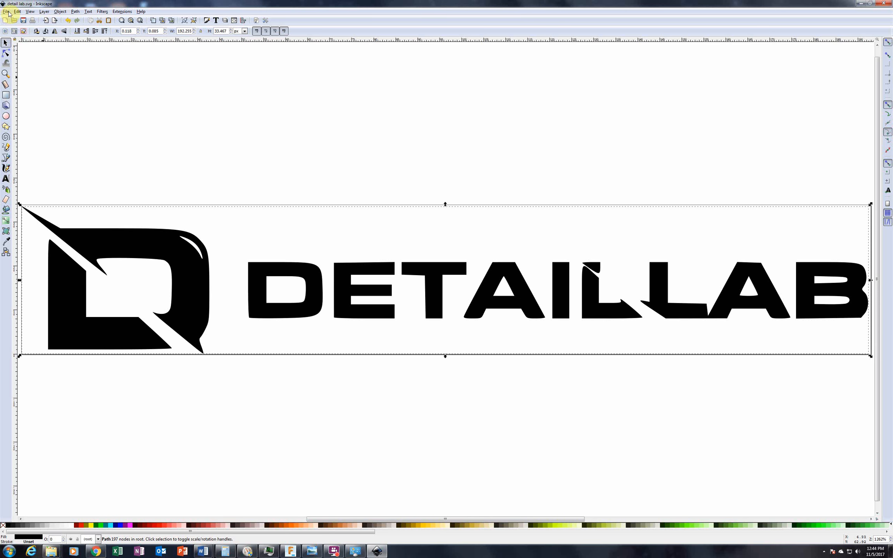
click(4, 11)
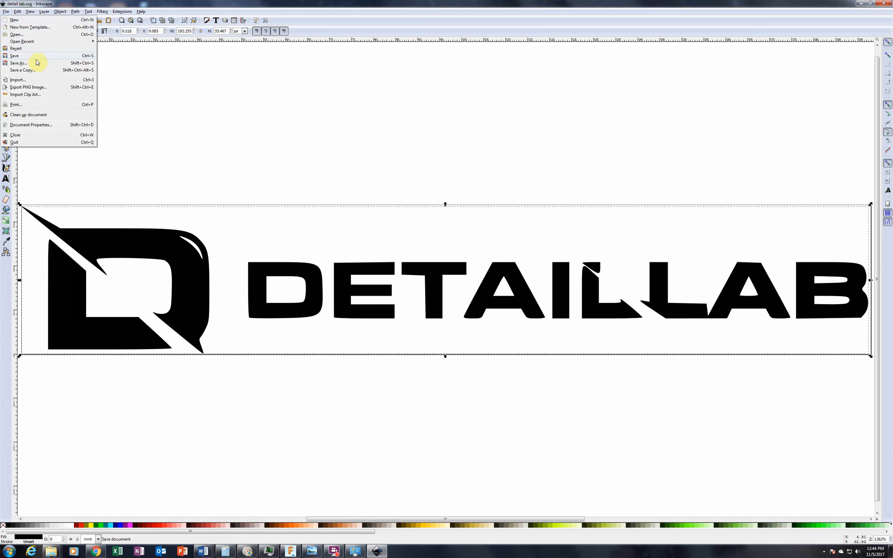
click(42, 66)
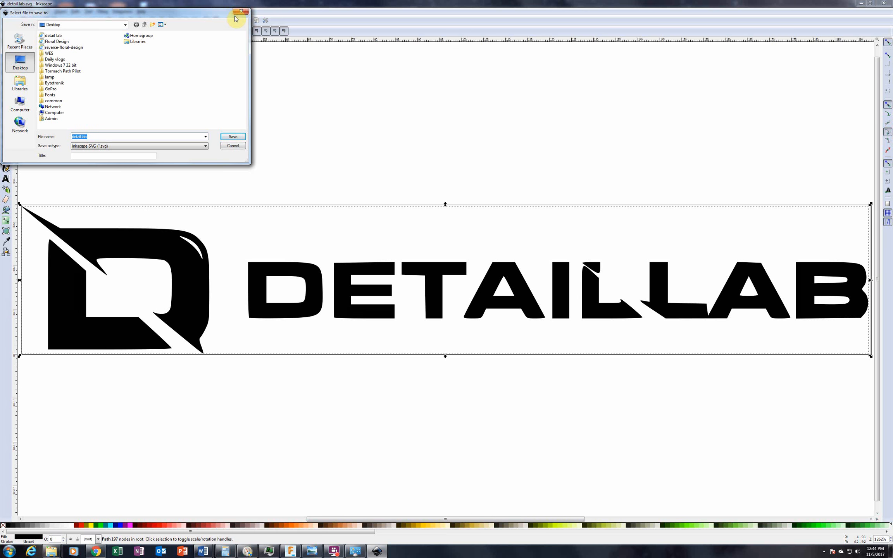
click(240, 12)
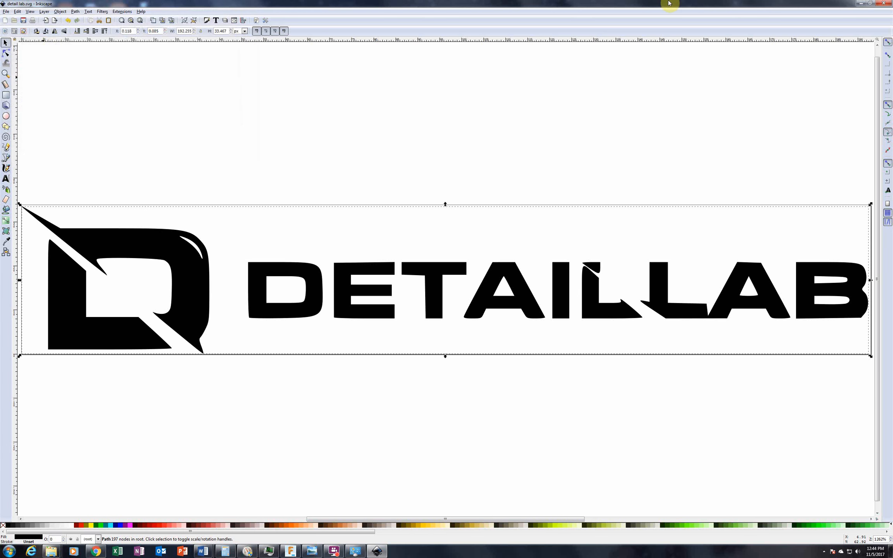
click(861, 4)
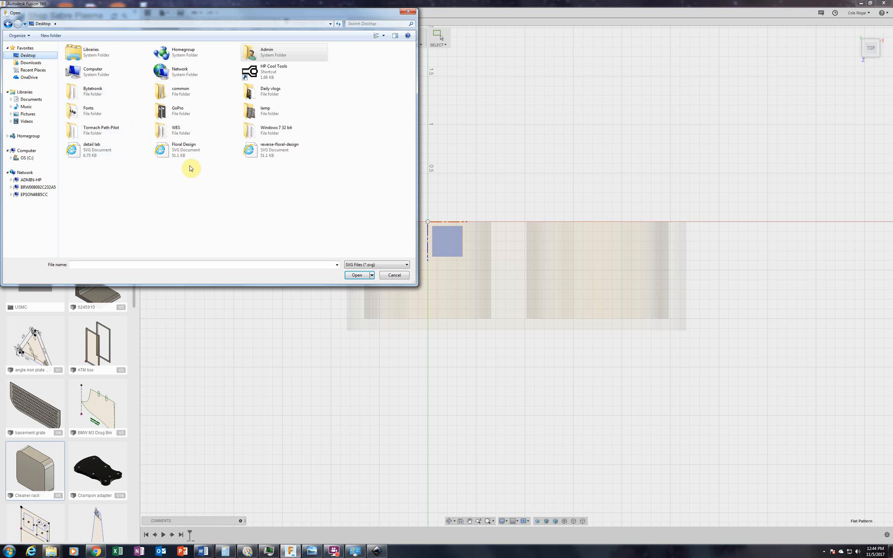
- Load the "detail lab" SVG from the Desktop onto the rack's flat side face
click(109, 154)
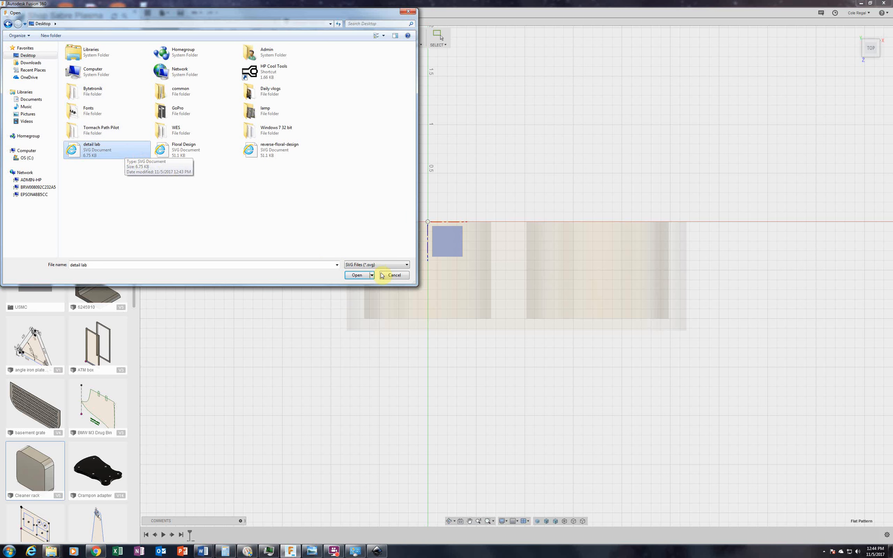
click(356, 275)
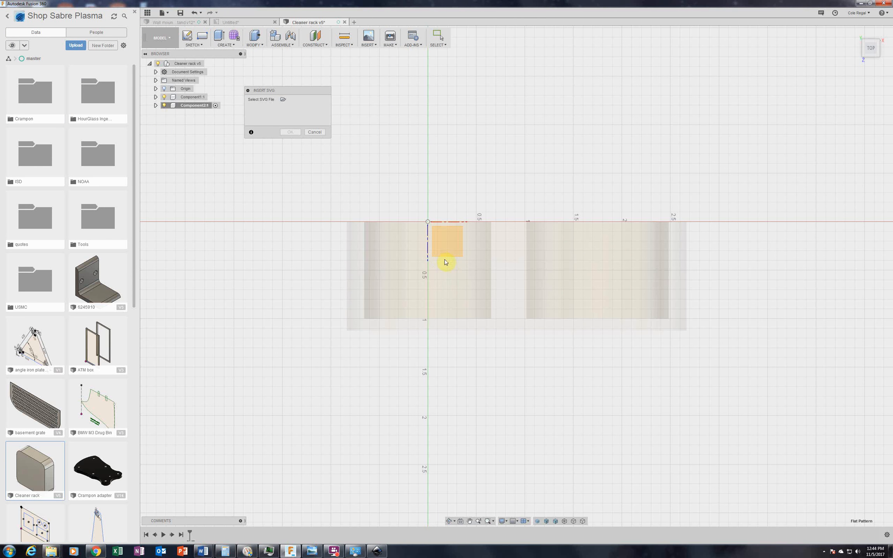
click(446, 278)
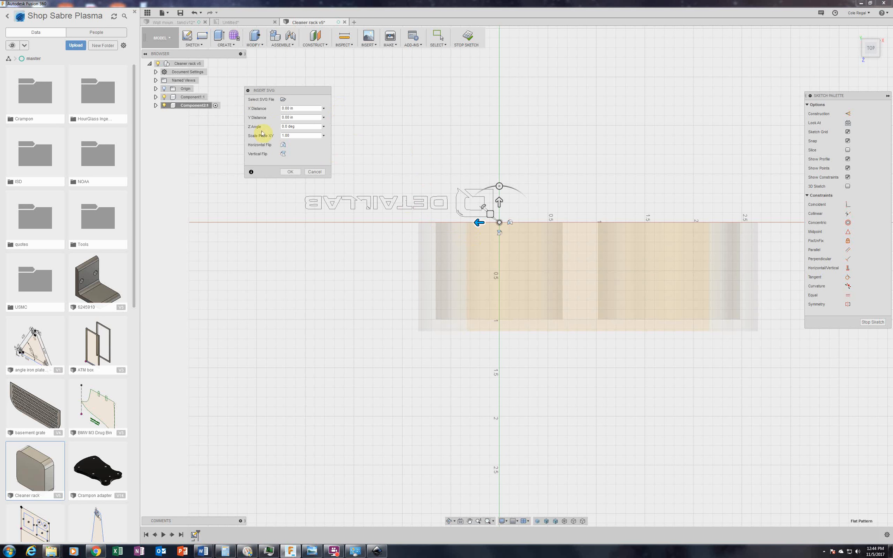
- Flip the inserted logo horizontally and vertically, and fit it across the width of the rack's flat face
click(283, 145)
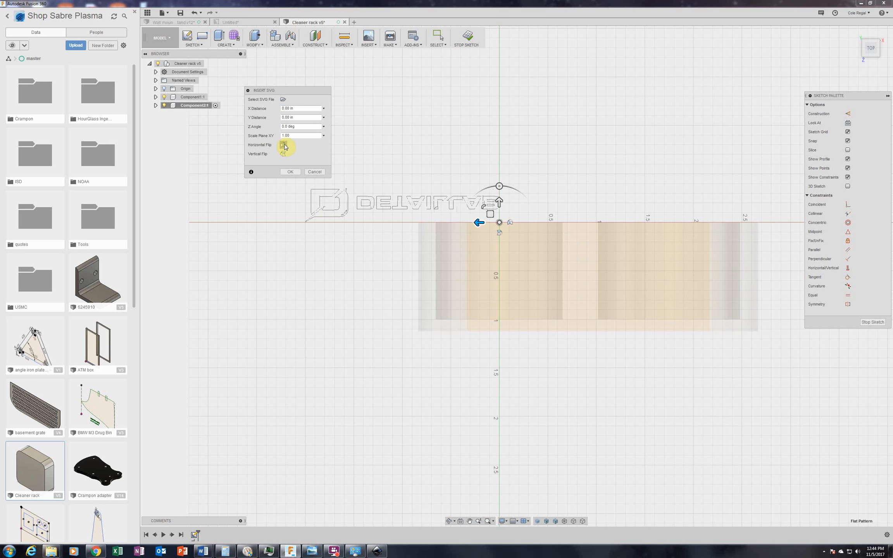
click(282, 154)
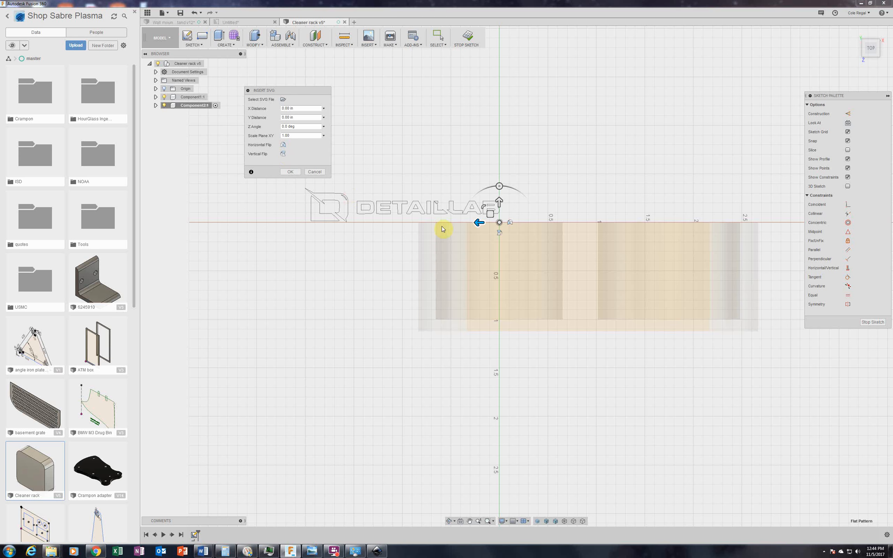
mouse_move(499, 223)
mouse_down()
mouse_move(652, 299)
mouse_move(669, 284)
mouse_up()
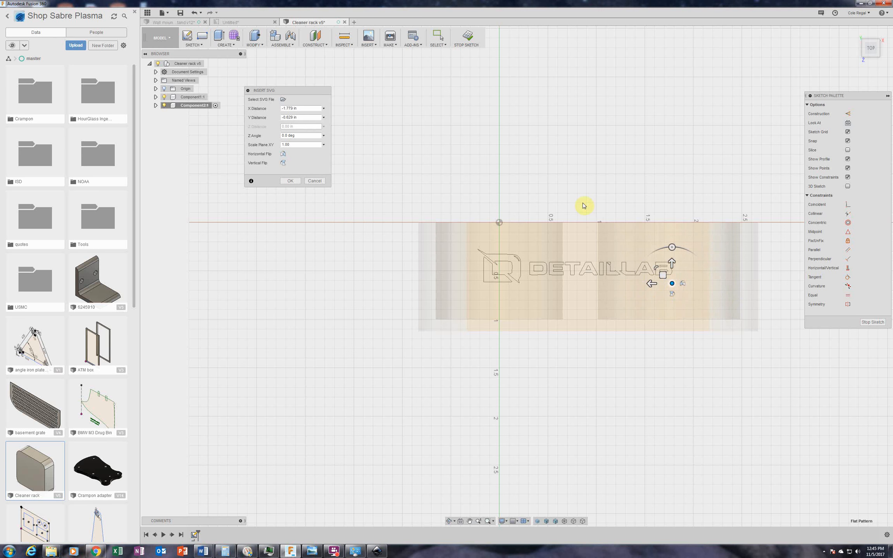
drag(655, 267, 706, 293)
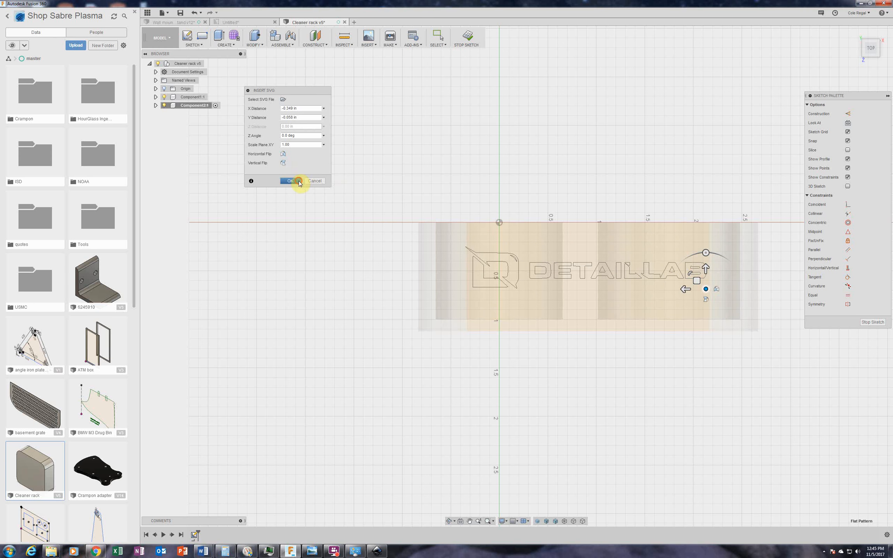
click(298, 181)
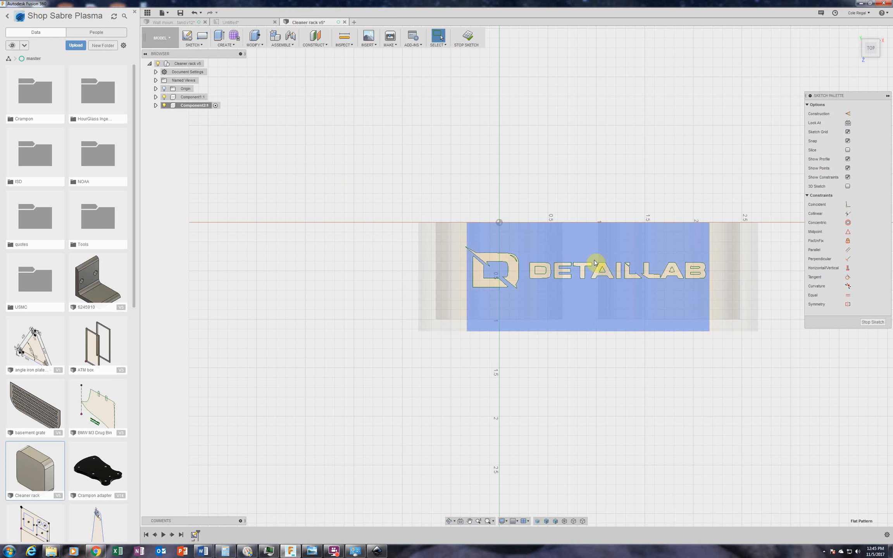
- Examine the outlines of the inserted logo's emblem and letters up close for the quality of the trace
scroll(534, 306, down, 1)
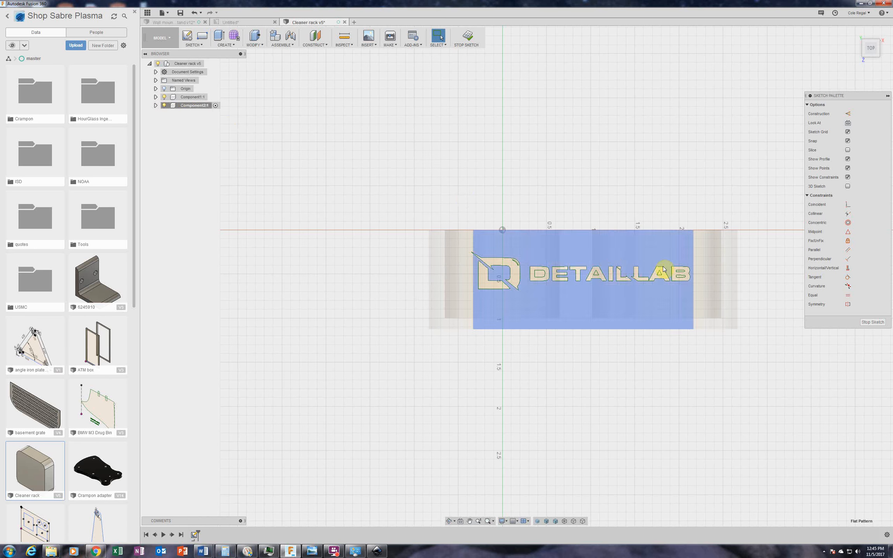
scroll(695, 270, up, 1)
scroll(695, 270, up, 5)
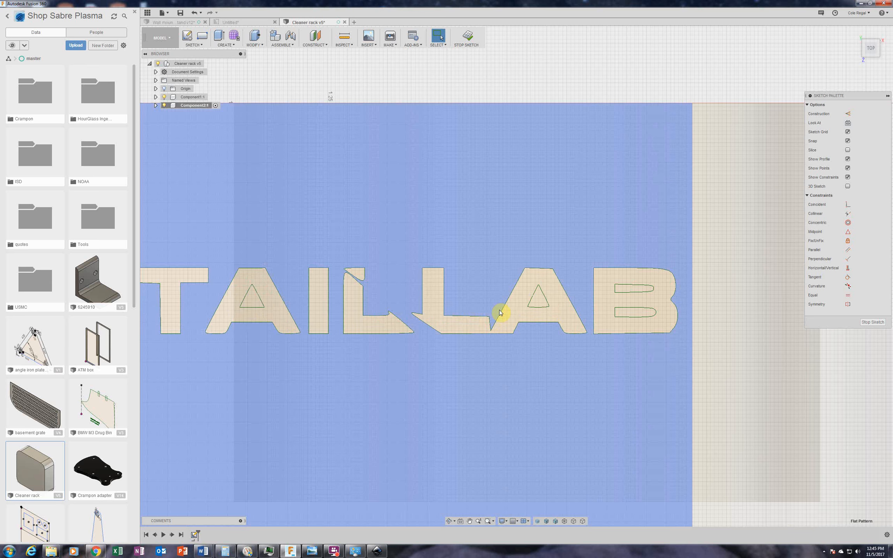
scroll(531, 302, up, 2)
scroll(533, 290, down, 4)
scroll(538, 283, down, 5)
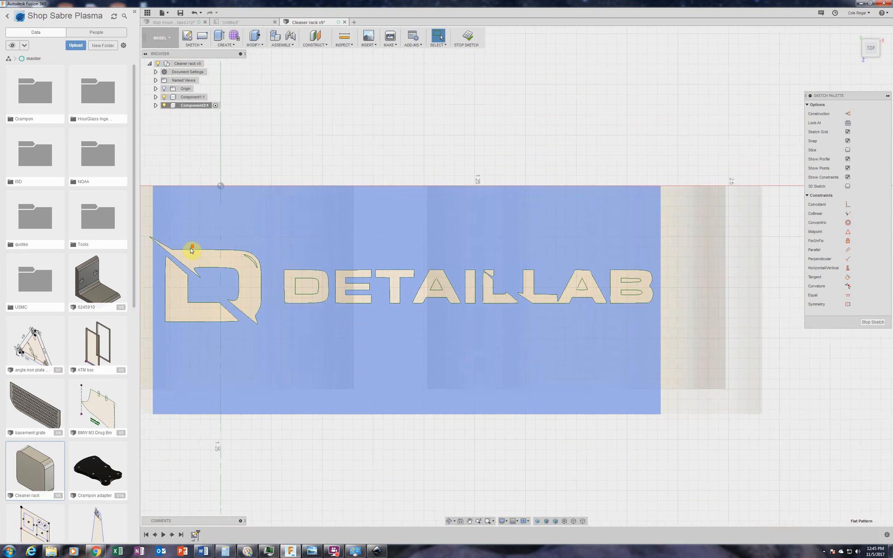
scroll(223, 245, up, 6)
scroll(344, 290, down, 4)
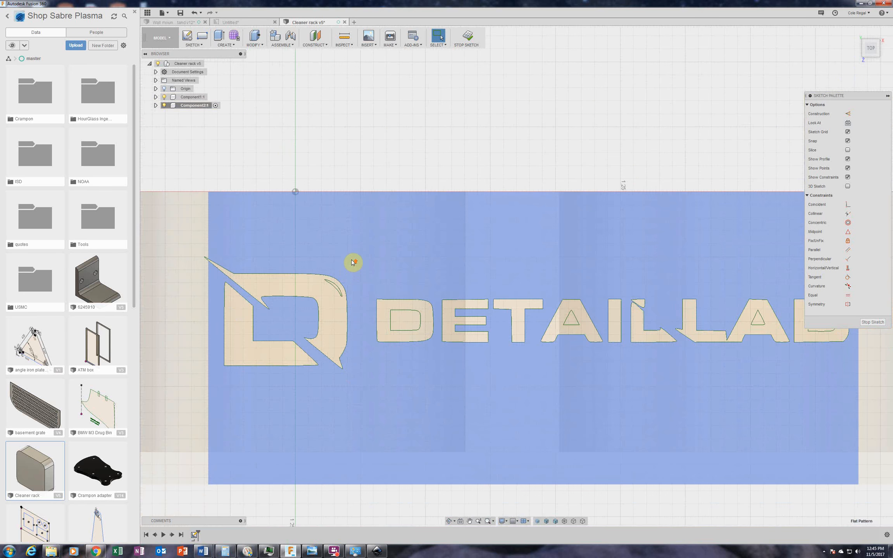
scroll(353, 263, down, 2)
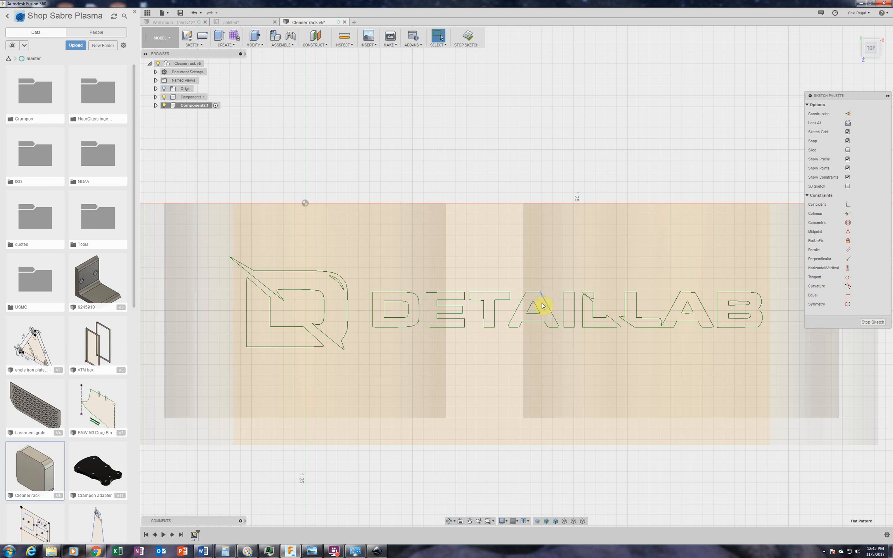
scroll(543, 306, up, 3)
scroll(545, 306, up, 5)
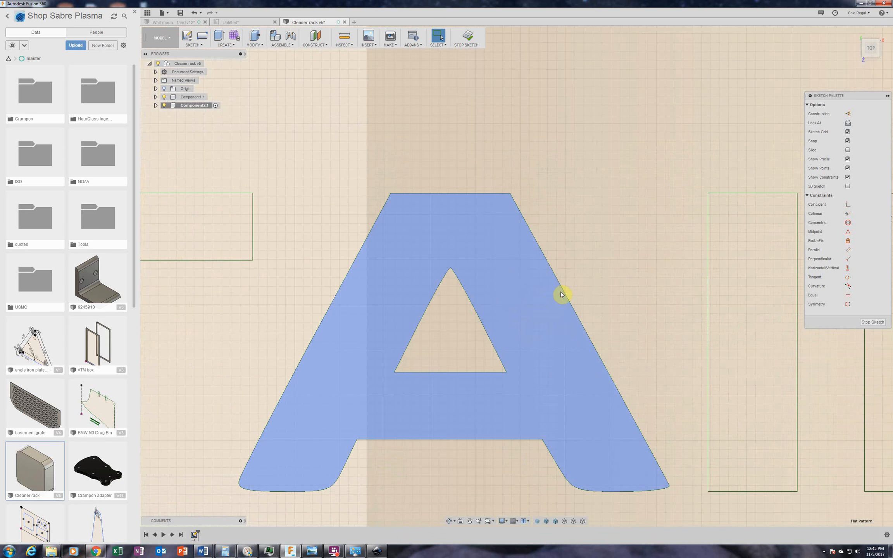
scroll(563, 294, down, 5)
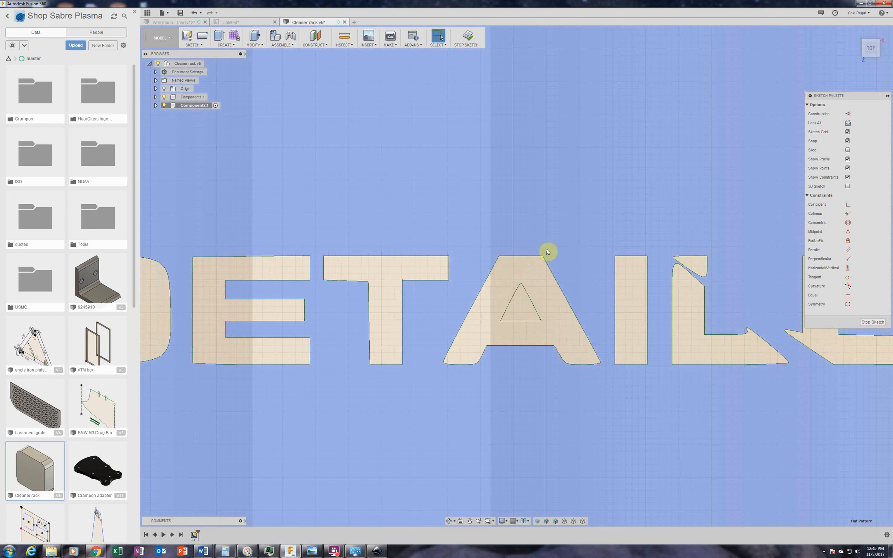
scroll(538, 276, up, 2)
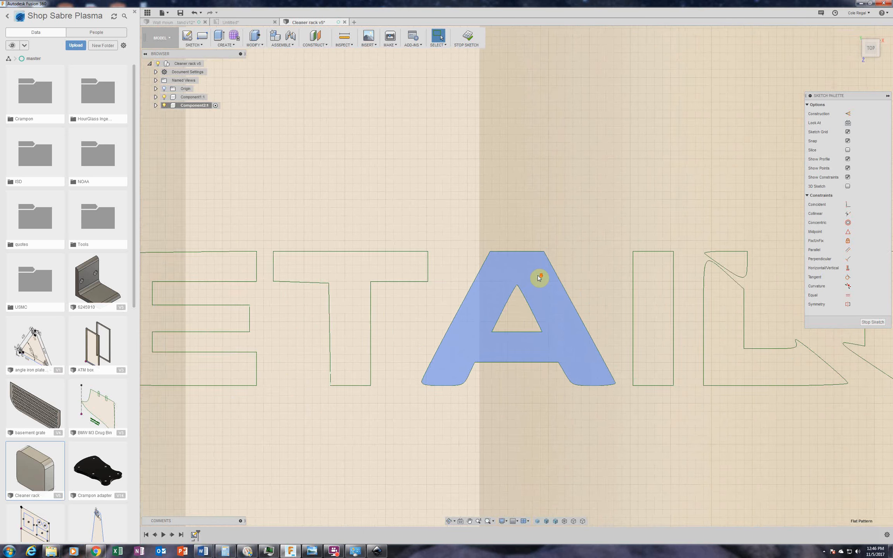
scroll(540, 277, down, 4)
scroll(425, 277, up, 1)
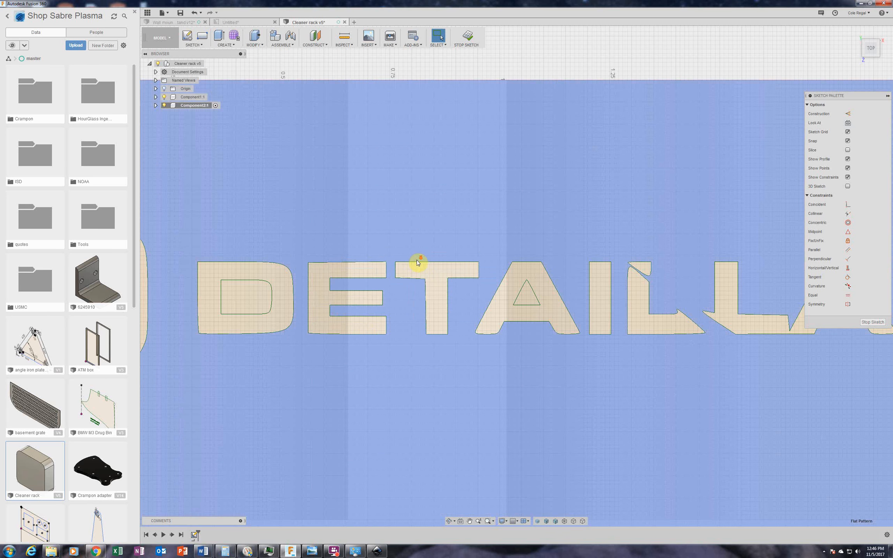
scroll(418, 262, up, 2)
scroll(417, 262, down, 4)
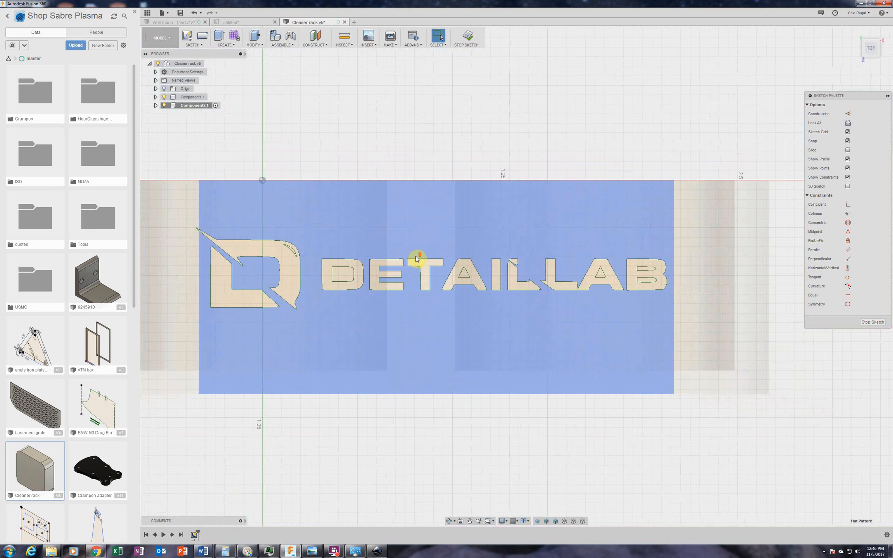
scroll(417, 254, down, 2)
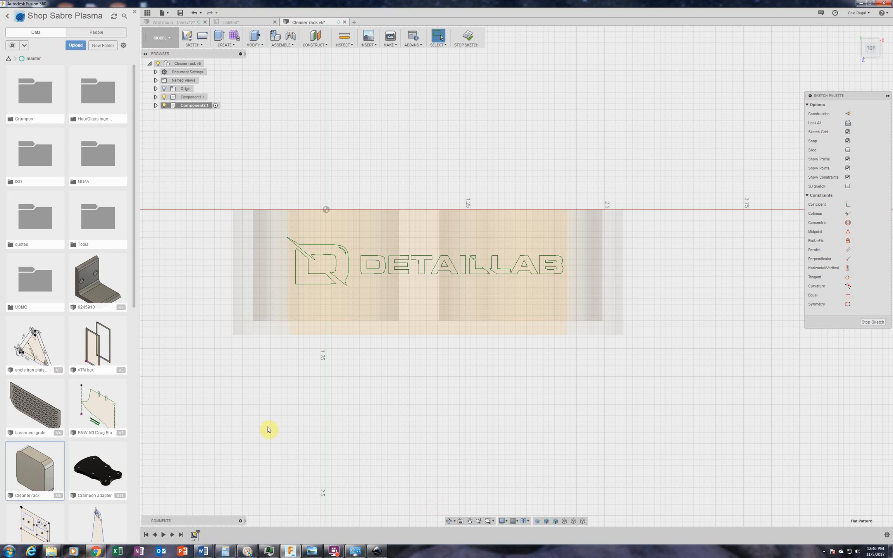
click(334, 551)
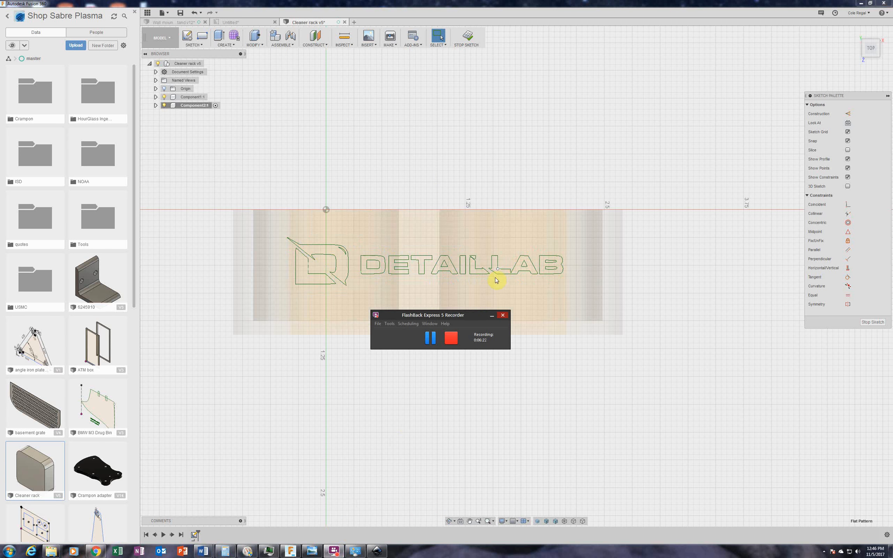